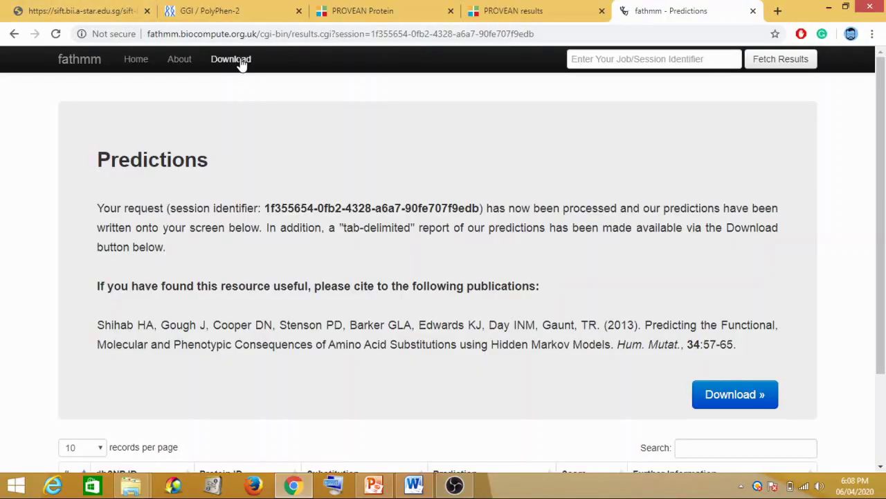
- Return to the SIFT protein results and open the link menu for 'Positions 1001 to 1100'
left_click(57, 9)
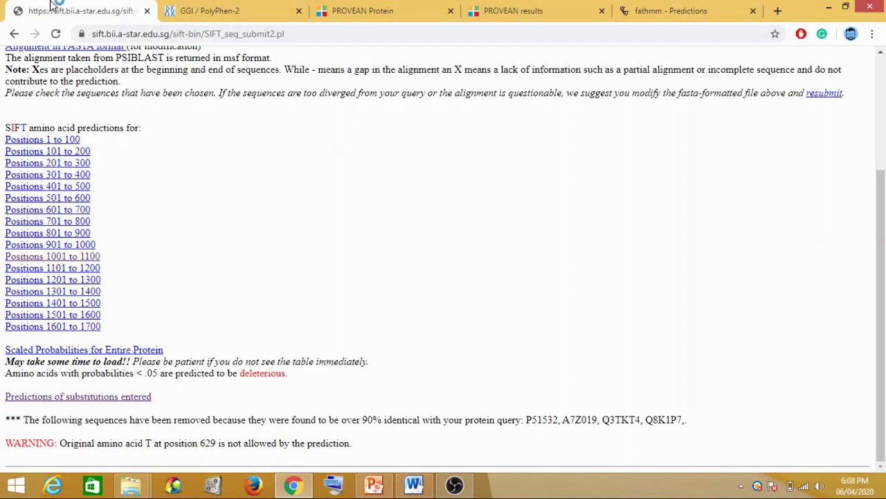
scroll(218, 215, "up", 1)
scroll(218, 214, "up", 1)
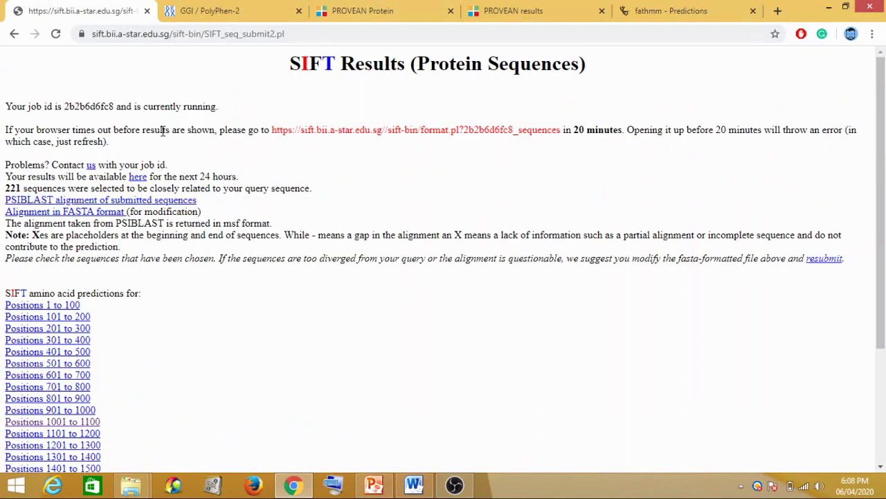
scroll(166, 172, "down", 3)
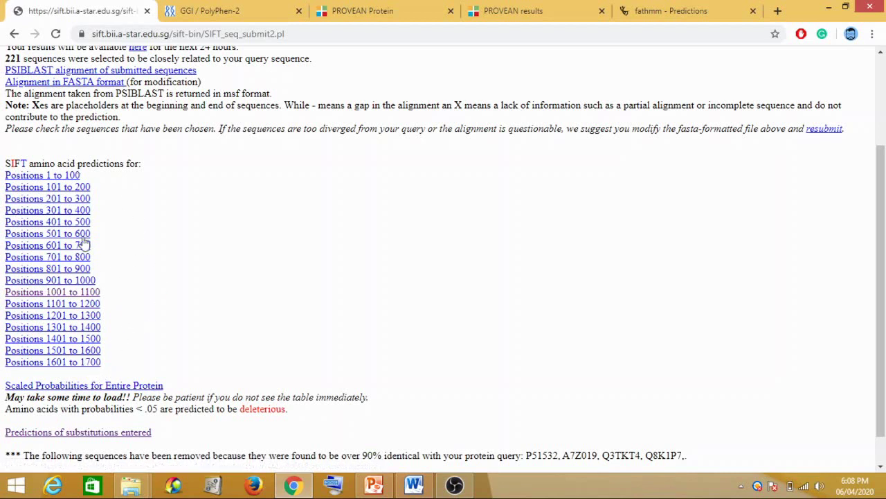
left_click(66, 210)
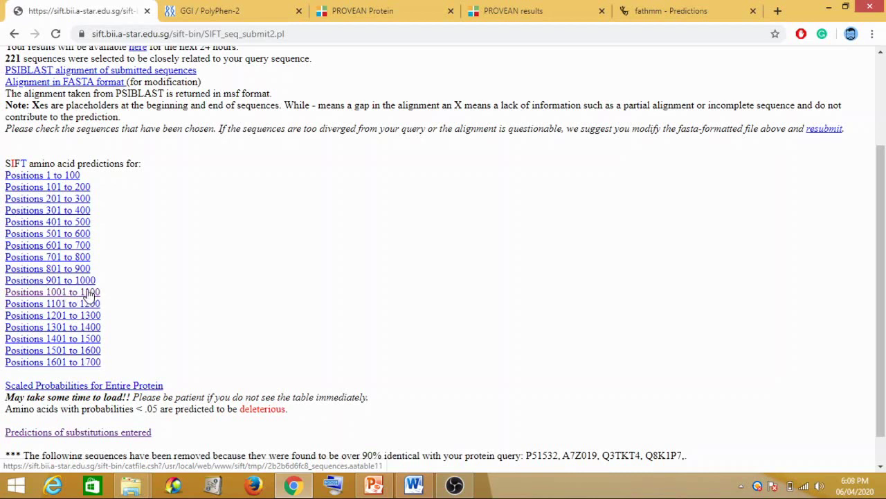
right_click(89, 294)
- Open the positions 1001–1100 predictions in a new tab and review the Seq Rep explanation and 0.05 threshold
left_click(109, 301)
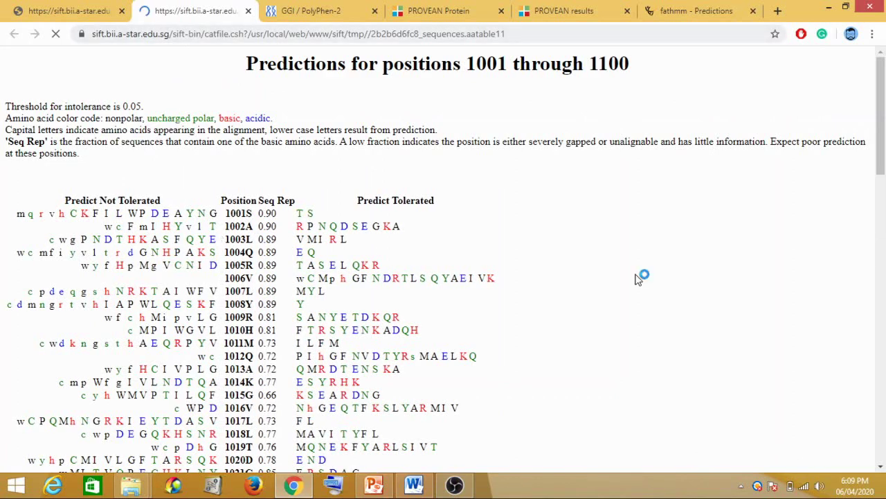
scroll(542, 252, "down", 2)
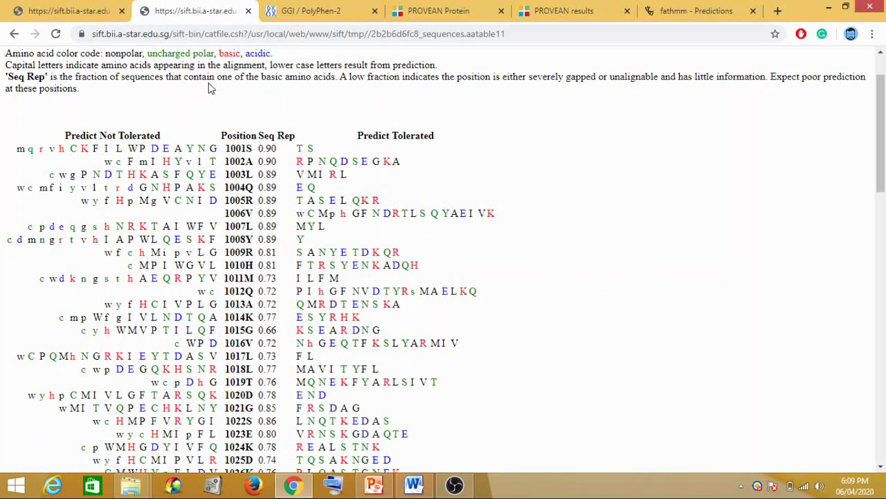
left_click_drag(69, 77, 246, 81)
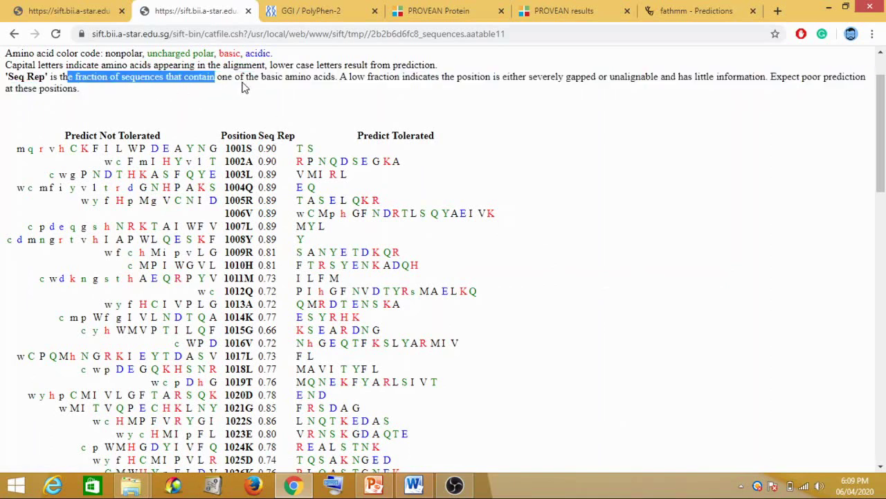
left_click(251, 82)
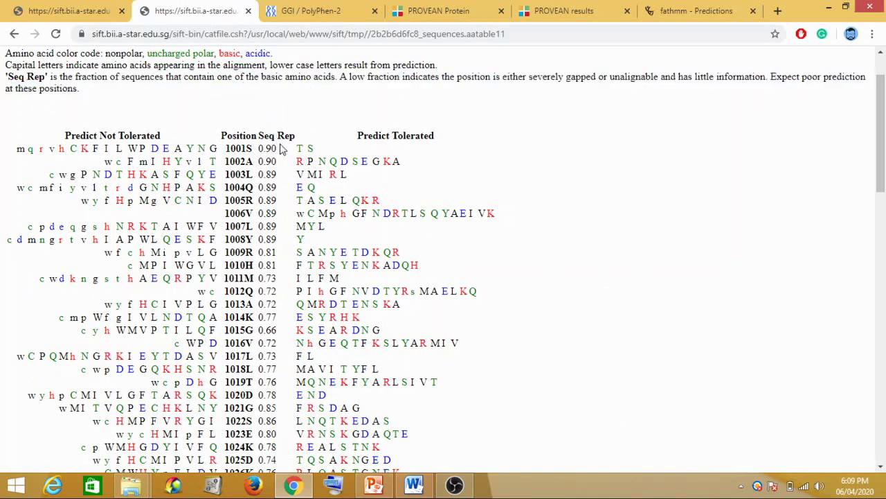
scroll(252, 177, "up", 1)
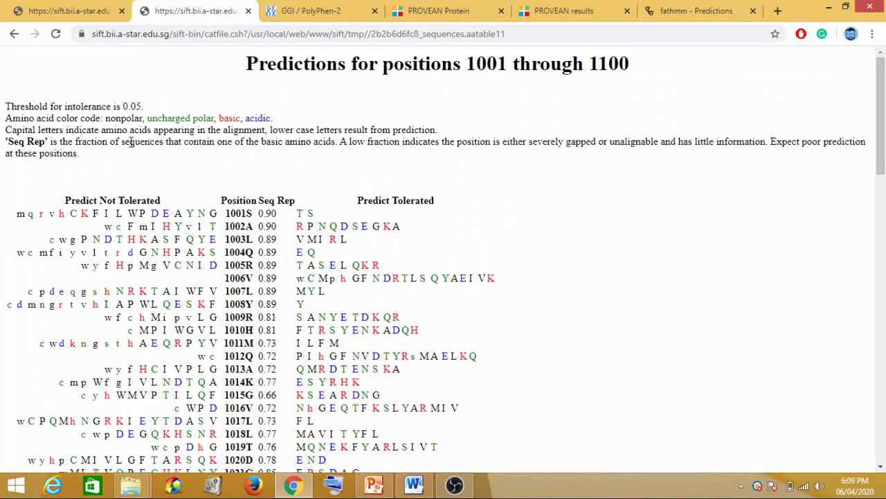
left_click_drag(75, 142, 172, 144)
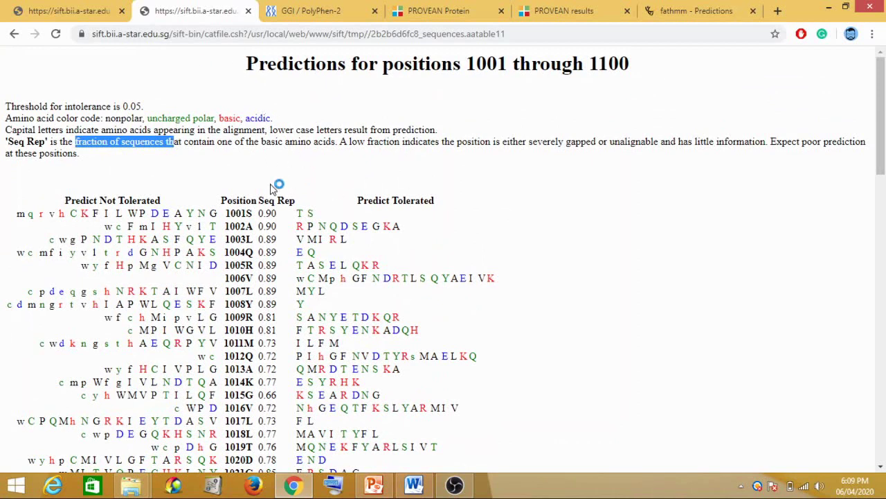
left_click(262, 232)
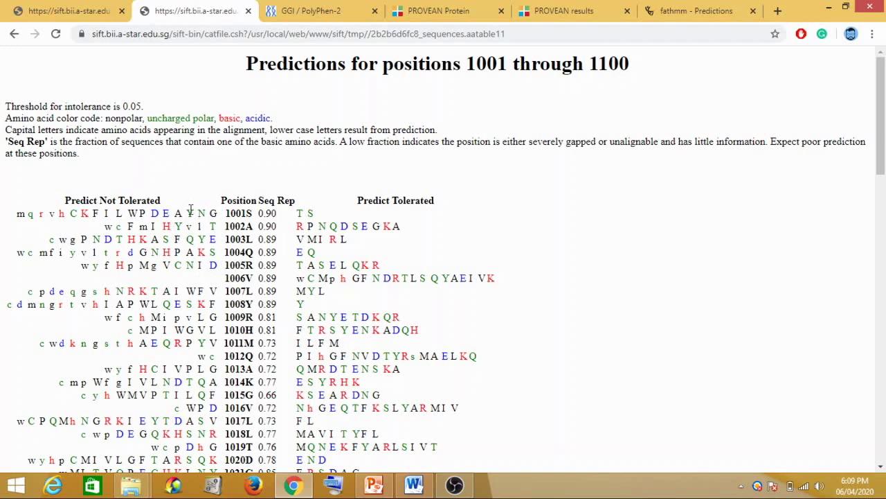
- Open the 1001–1100 predictions, highlight V listed at position 1036M, then scroll back to the table heading
left_click(156, 213)
scroll(257, 299, "down", 3)
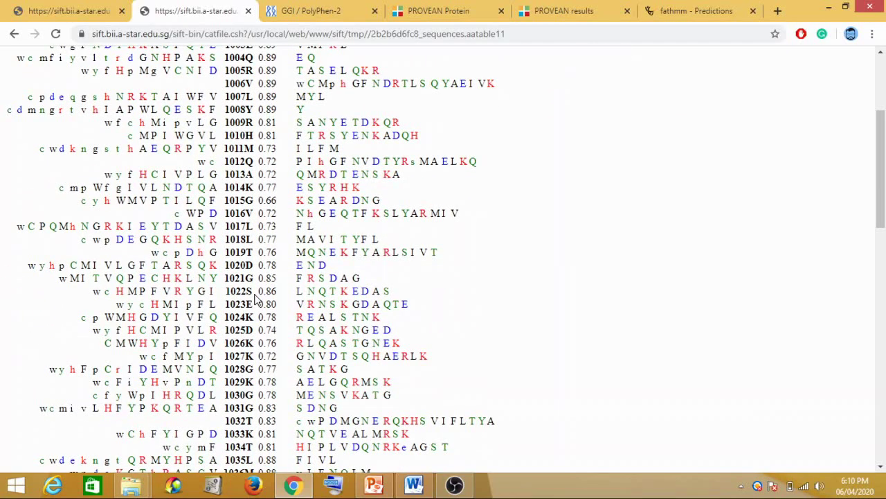
scroll(258, 299, "down", 4)
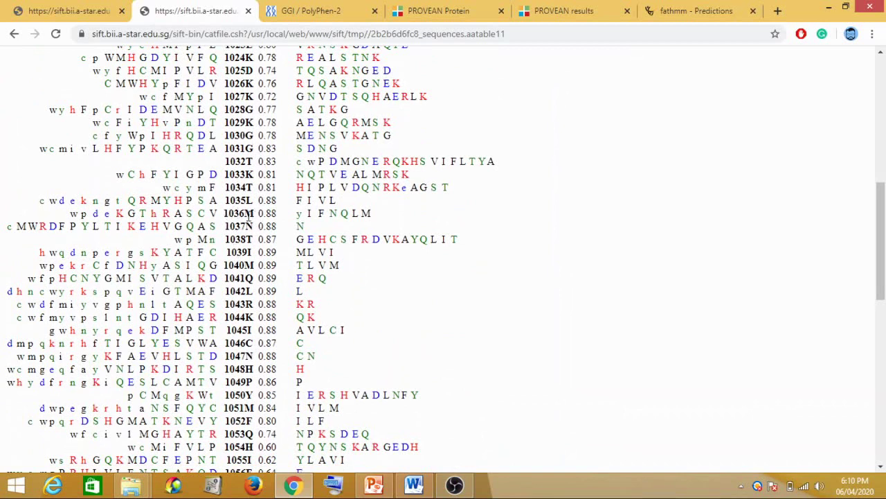
double_click(213, 214)
scroll(196, 220, "up", 7)
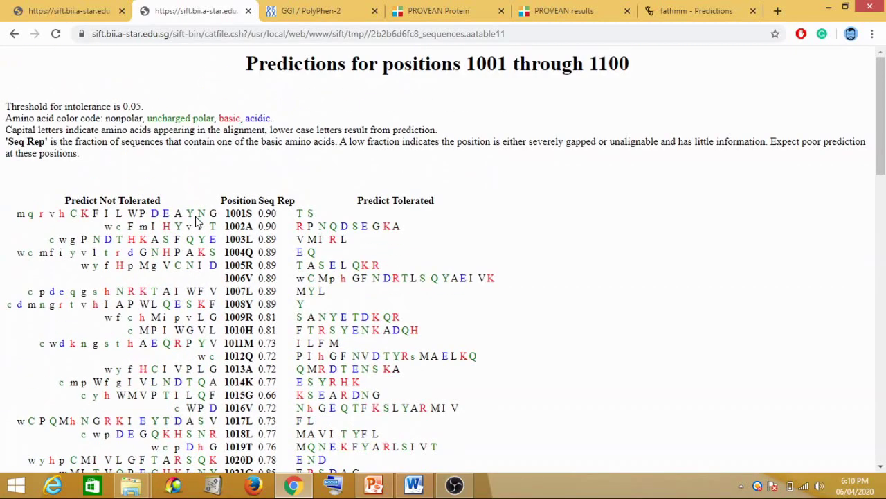
scroll(196, 220, "down", 7)
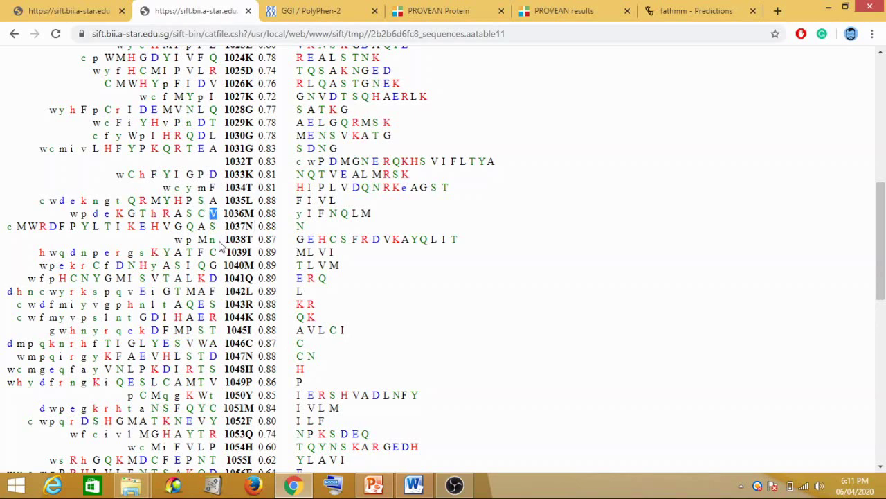
scroll(222, 241, "up", 6)
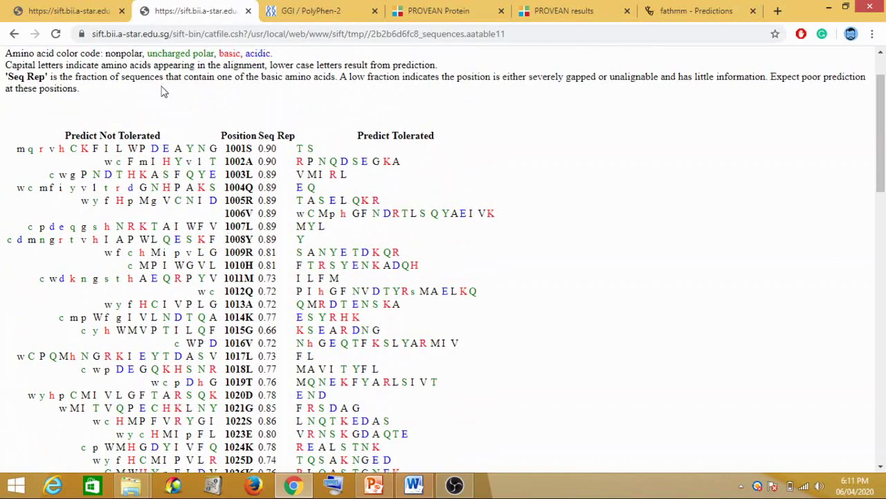
scroll(193, 137, "up", 1)
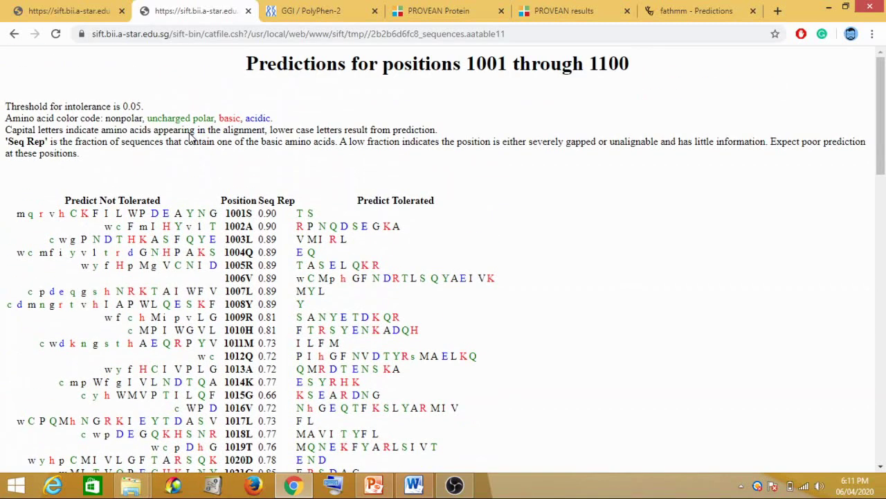
- Go back to the main SIFT job results page showing the 'Predictions of substitutions entered' link
left_click(50, 5)
scroll(214, 187, "up", 3)
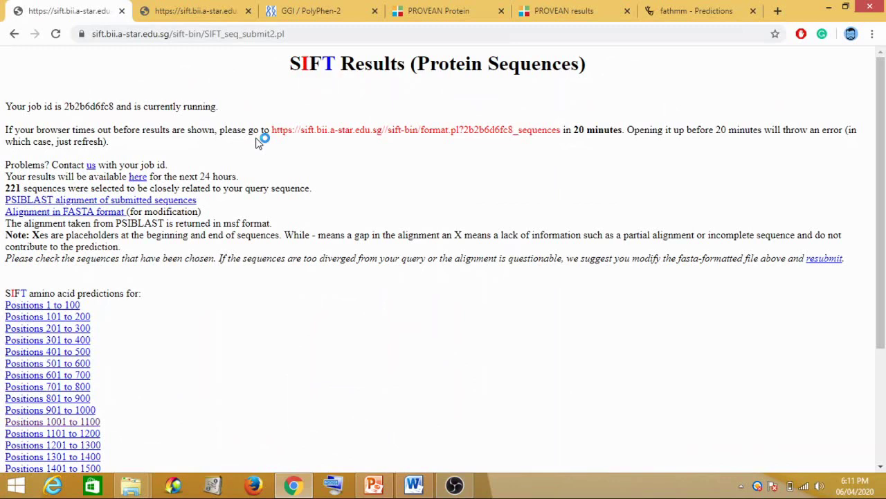
scroll(257, 143, "down", 5)
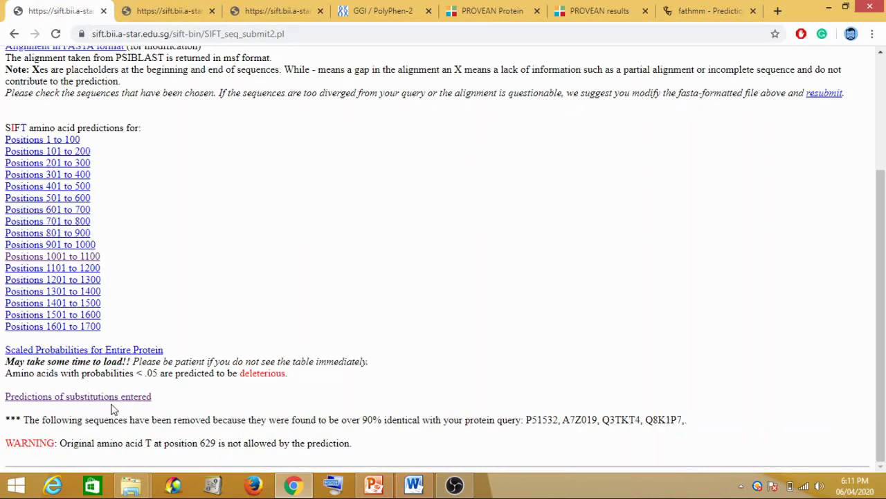
- Show the SIFT M1036V prediction: affects protein function, score 0.05, low confidence
left_click(166, 10)
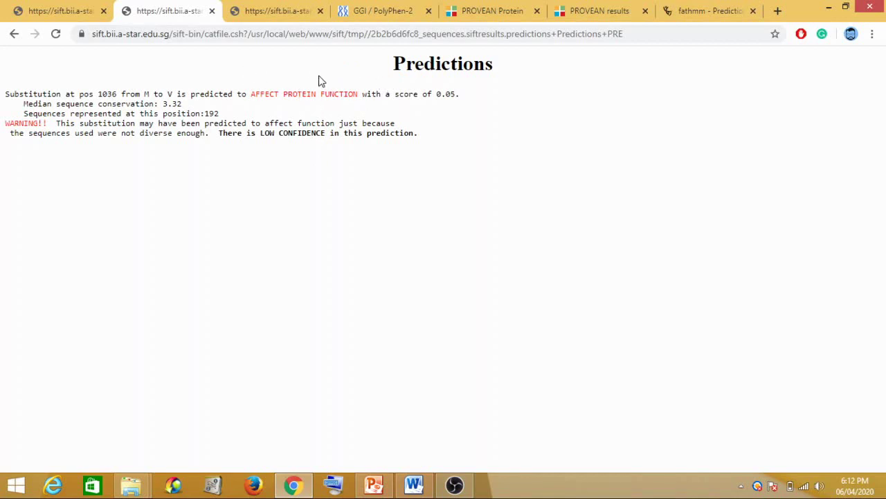
- Switch to PolyPhen-2 to view the P51532 M1036V report, possibly damaging at 0.618
left_click(382, 11)
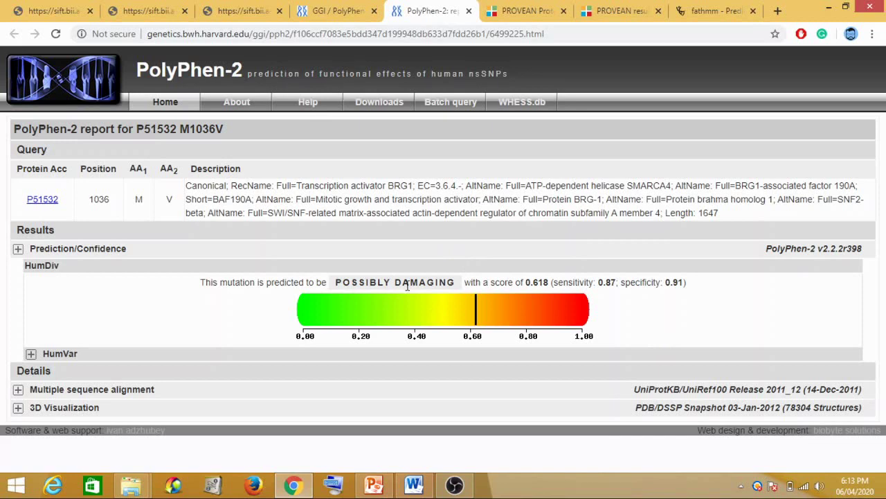
- Move to the PROVEAN results showing M1036V score -3.330, Deleterious at the -2.5 cutoff
left_click(519, 8)
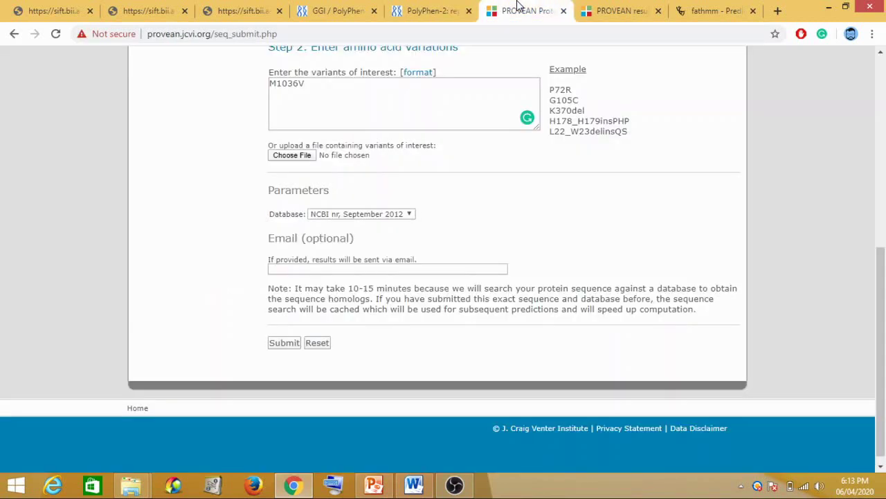
scroll(436, 249, "up", 3)
scroll(393, 325, "down", 3)
key("ctrl+Tab")
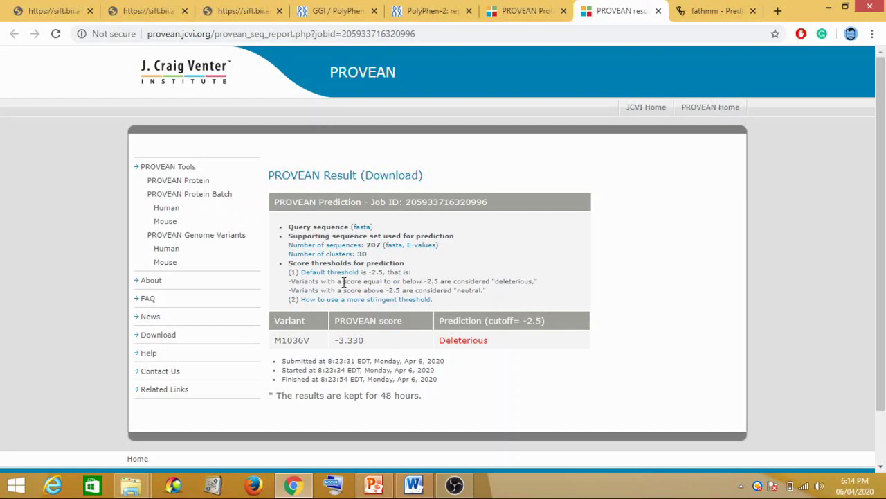
left_click_drag(341, 283, 536, 283)
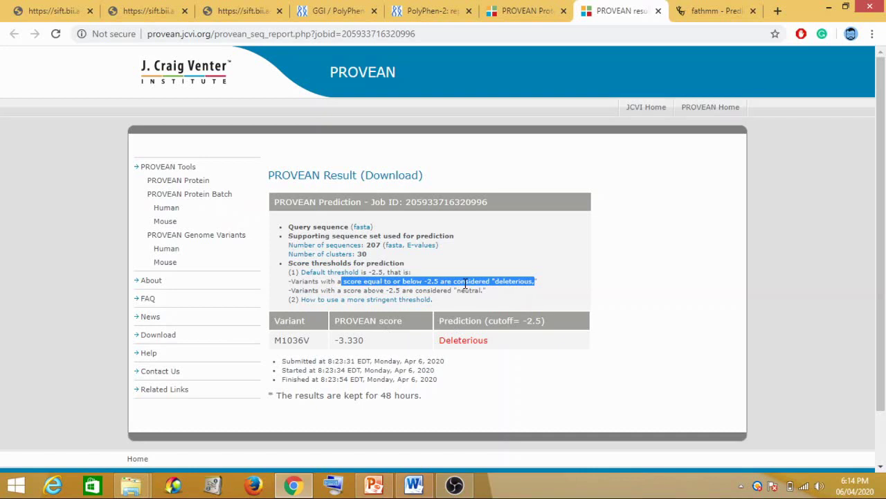
left_click(459, 342)
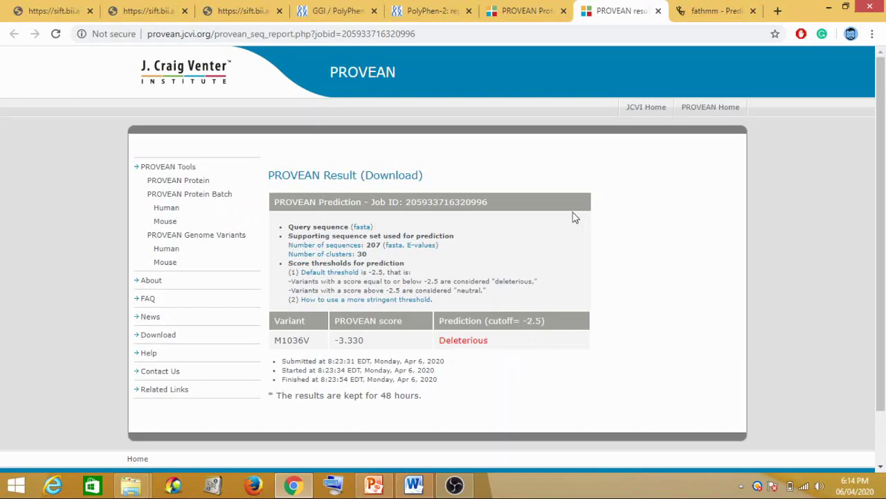
- Show the fathmm results table with P51532 M1036V TOLERATED, score -0.92
left_click(714, 8)
scroll(386, 311, "down", 2)
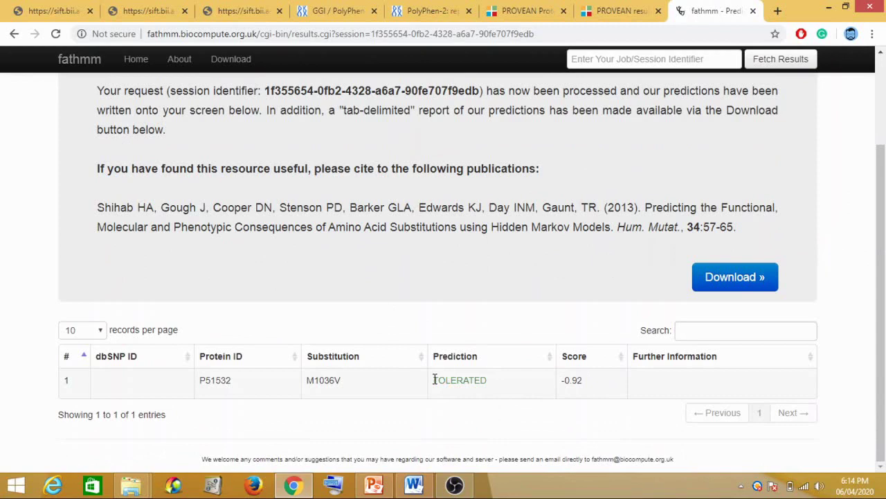
scroll(441, 377, "up", 2)
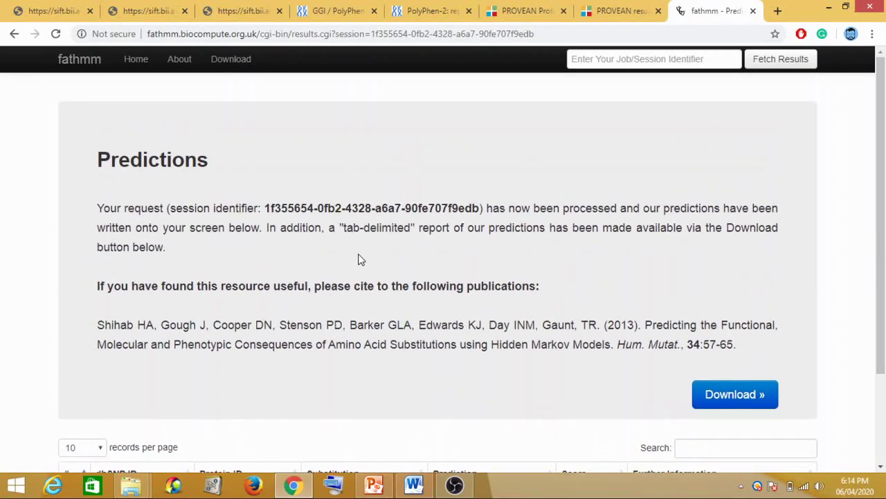
scroll(360, 258, "down", 2)
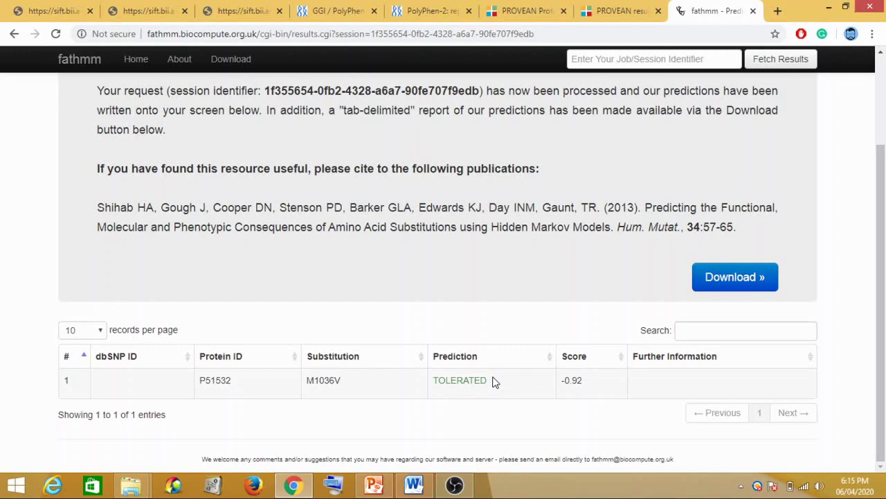
- Bring the 'Seuence' Word document with the SMARCA4 M1036V verdict table to the front
left_click(413, 484)
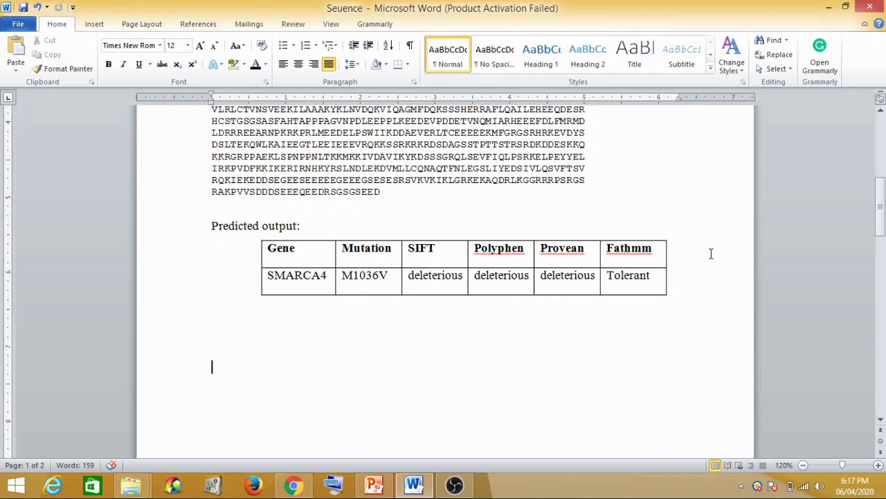
- Switch from Word back to the browser's PROVEAN M1036V result page
key("alt+Tab")
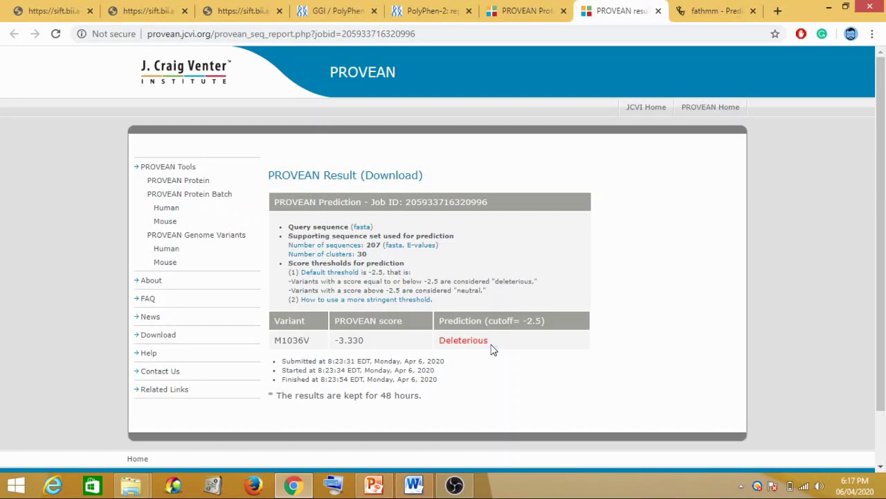
left_click(491, 350)
left_click(491, 350)
left_click(491, 350)
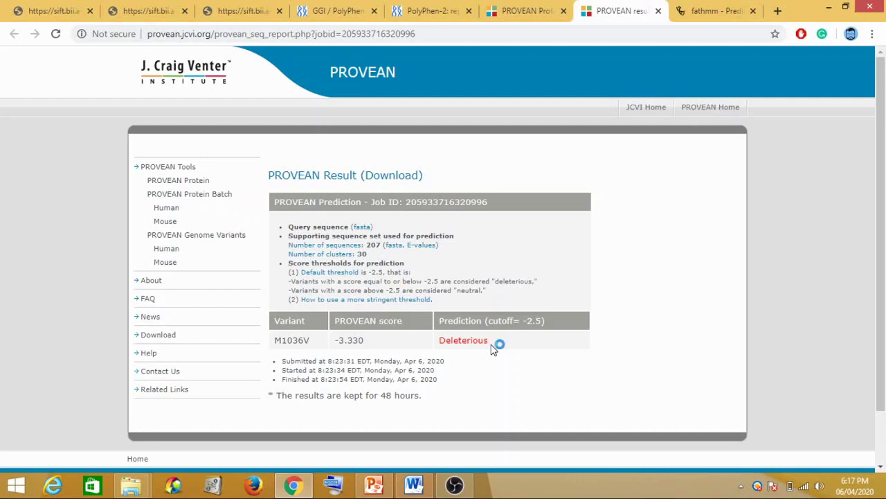